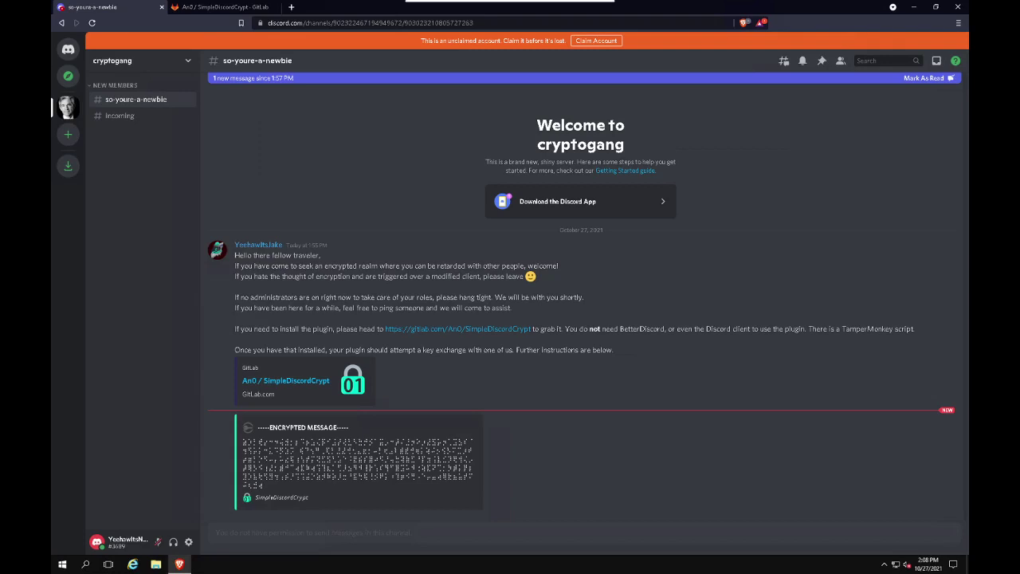
# From the SimpleDiscordCrypt GitLab README, open the Tampermonkey Chrome Web Store page in a new tab
pyautogui.click(223, 8)
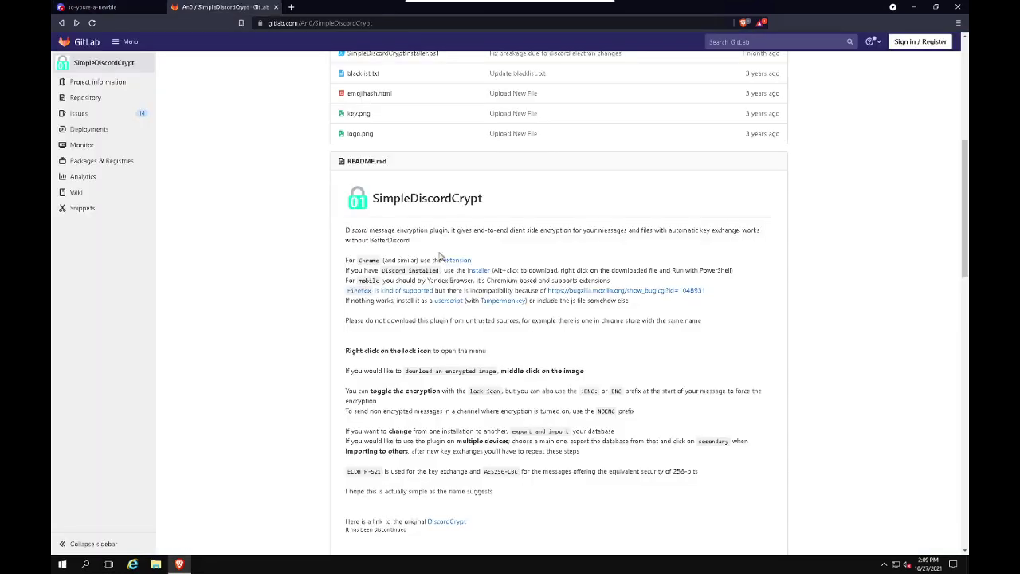
pyautogui.scroll(1, 440, 255)
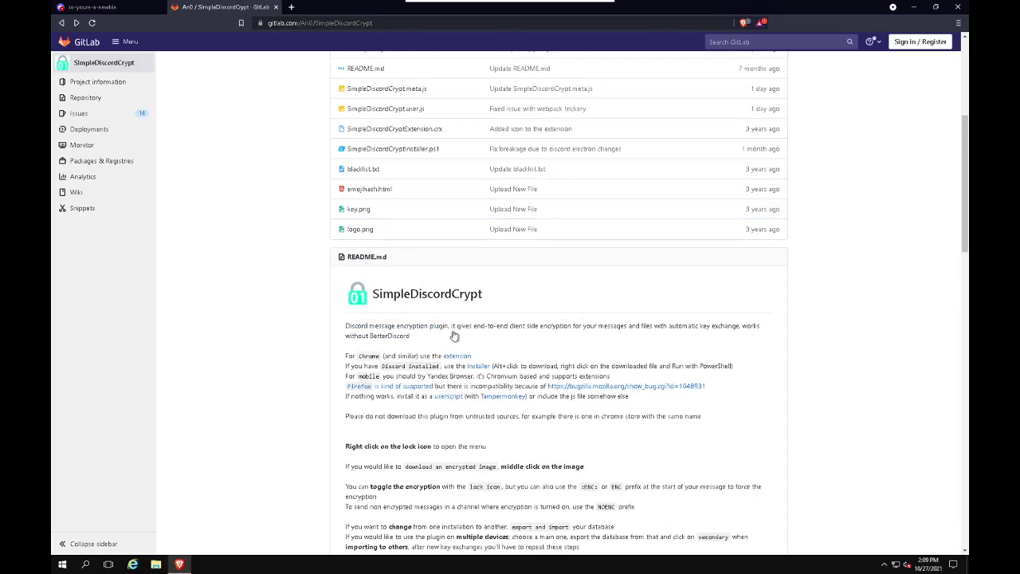
pyautogui.scroll(-1, 539, 332)
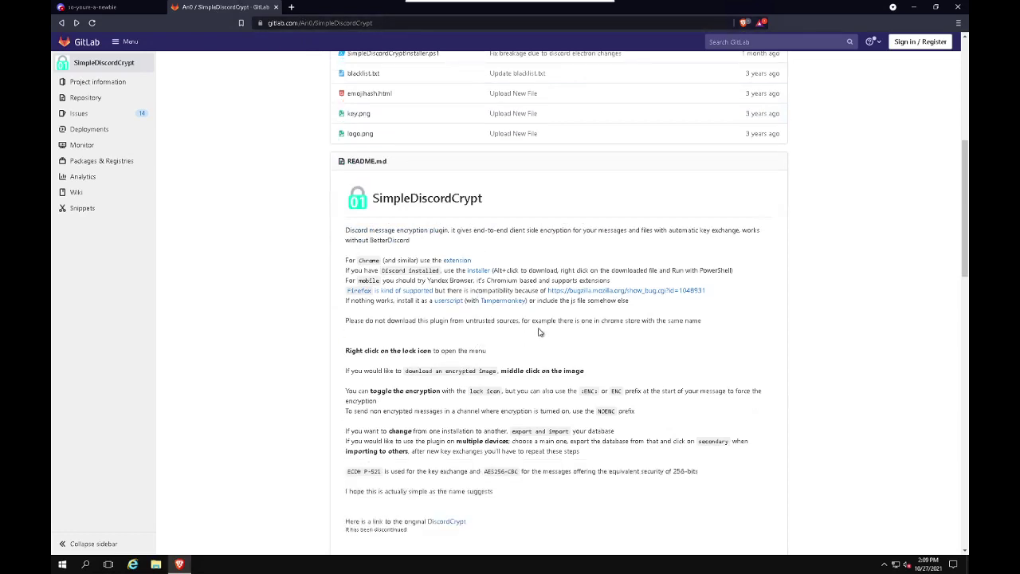
pyautogui.rightClick(501, 302)
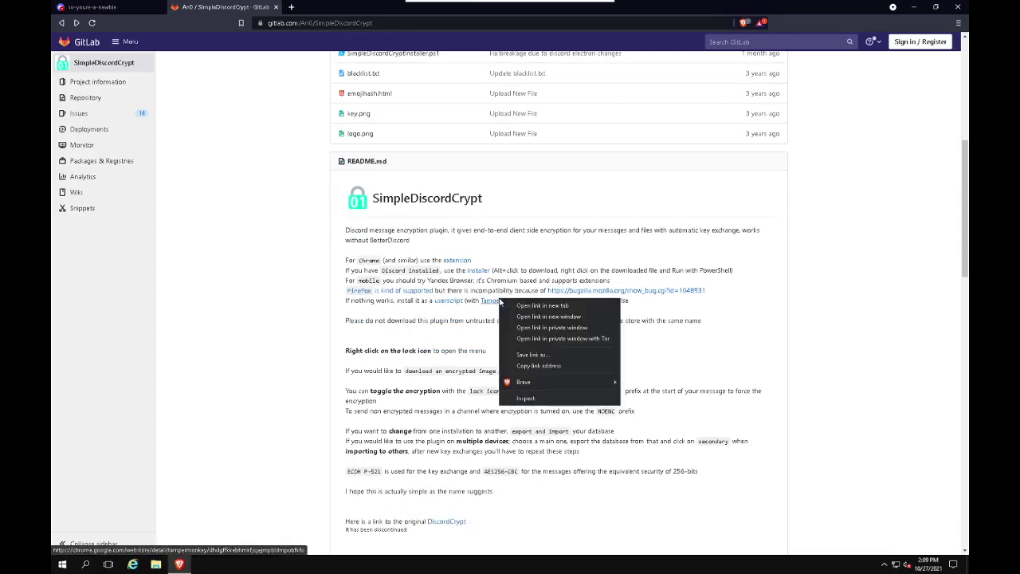
pyautogui.click(542, 305)
pyautogui.click(339, 7)
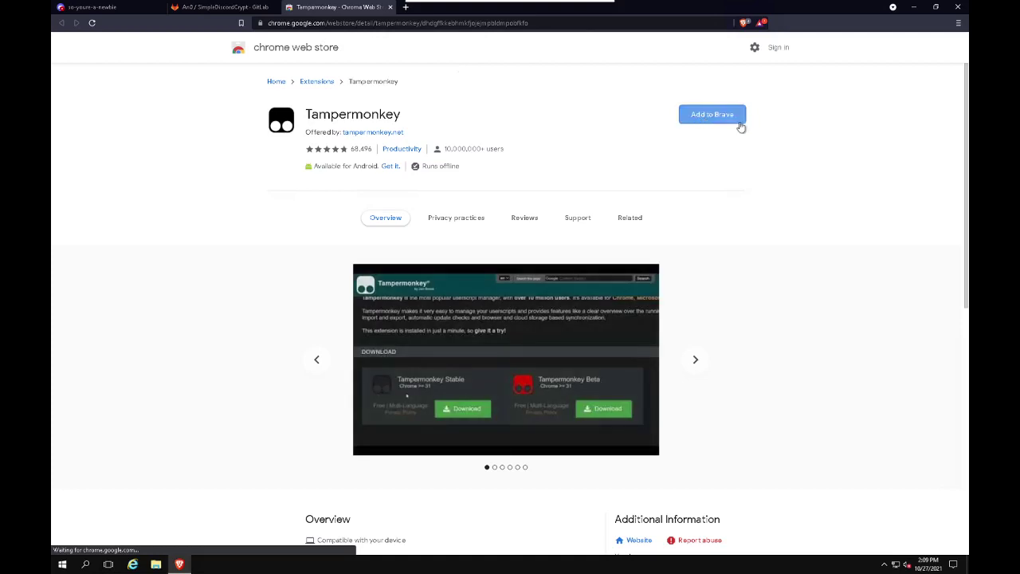
# Add the Tampermonkey extension to Brave, dismiss the added notice and close its welcome page
pyautogui.click(739, 122)
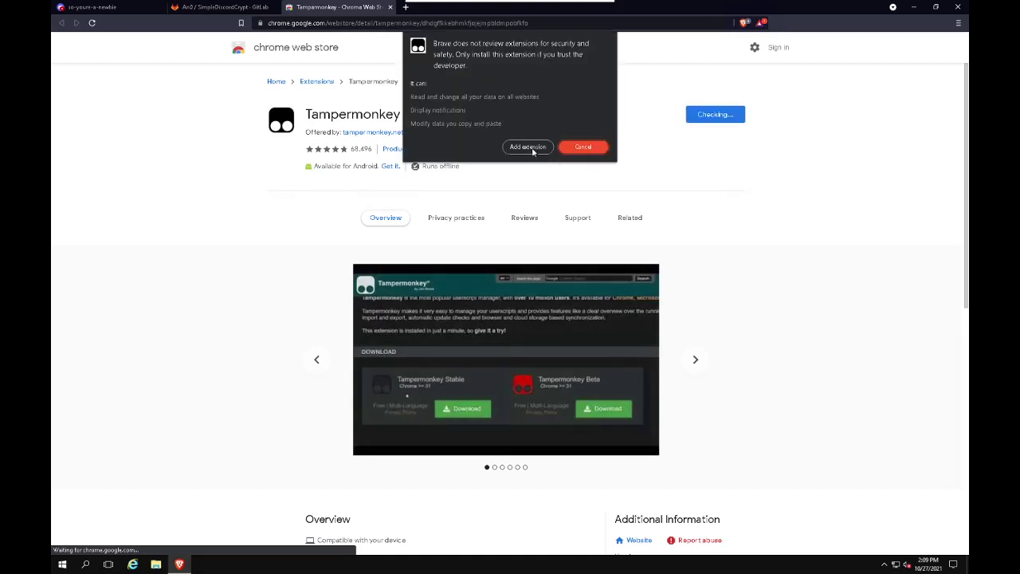
pyautogui.click(530, 148)
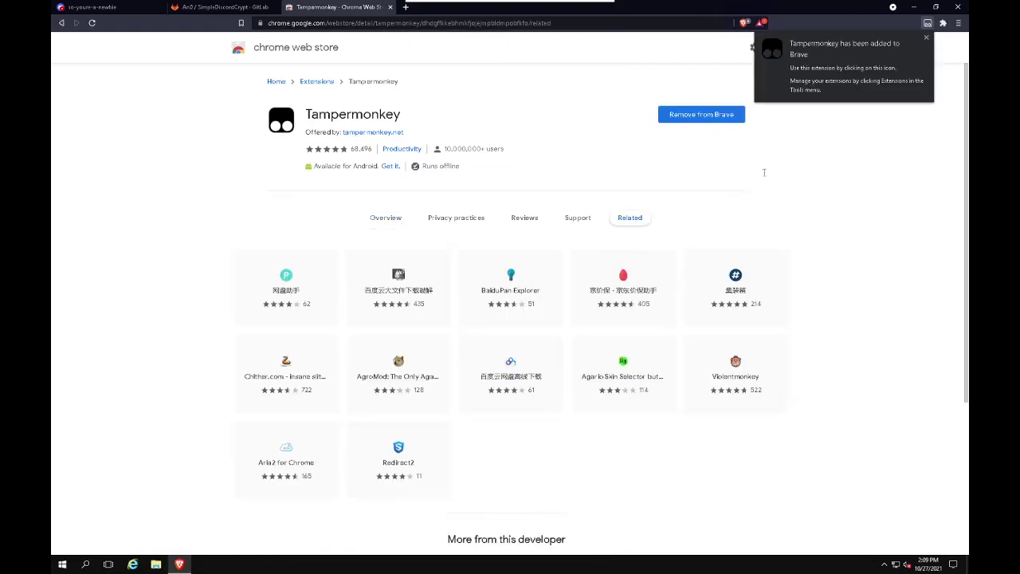
pyautogui.click(926, 38)
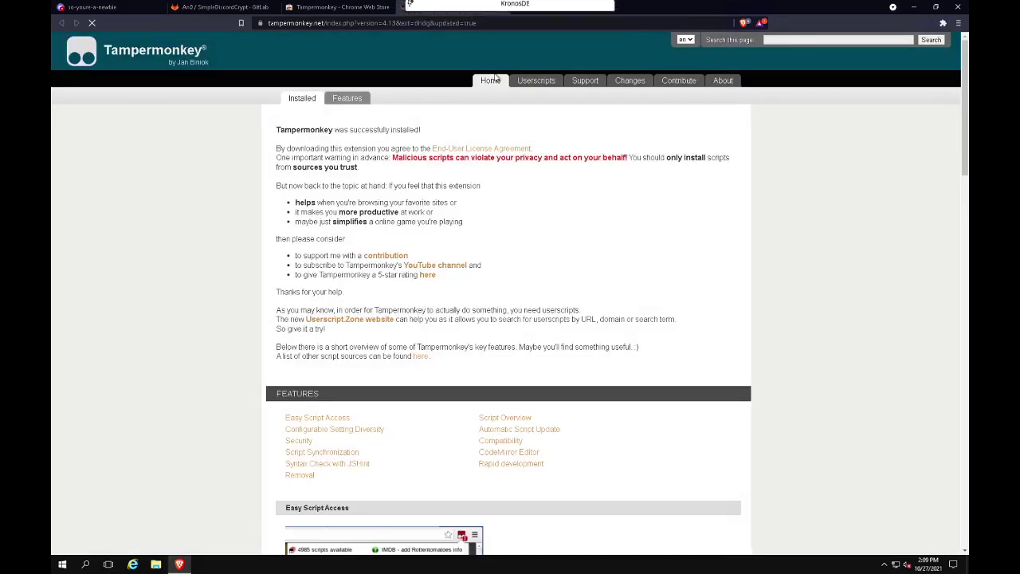
pyautogui.click(503, 7)
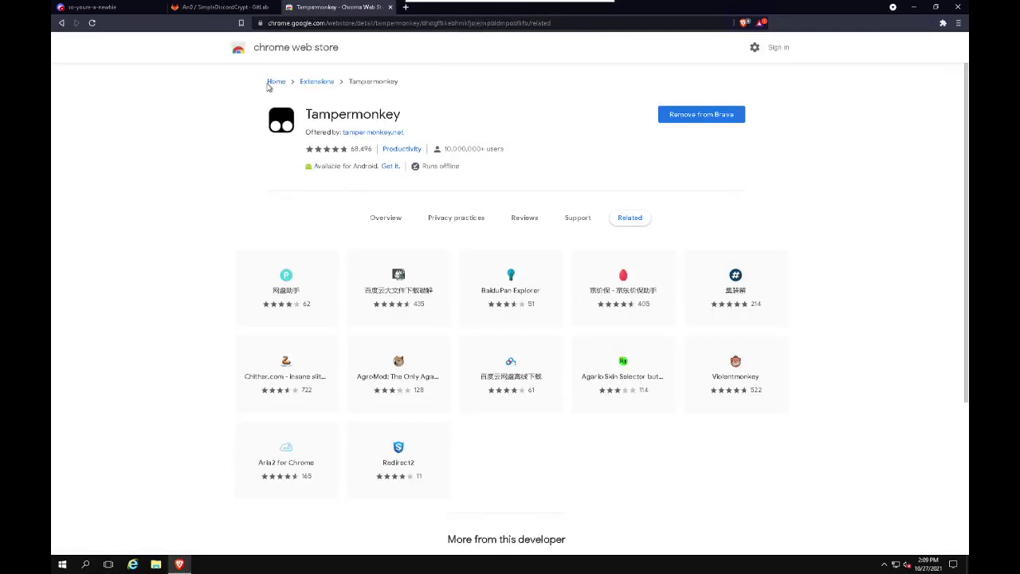
# Install the SimpleDiscordCrypt userscript from the README's link via Tampermonkey, then return to Discord
pyautogui.click(231, 10)
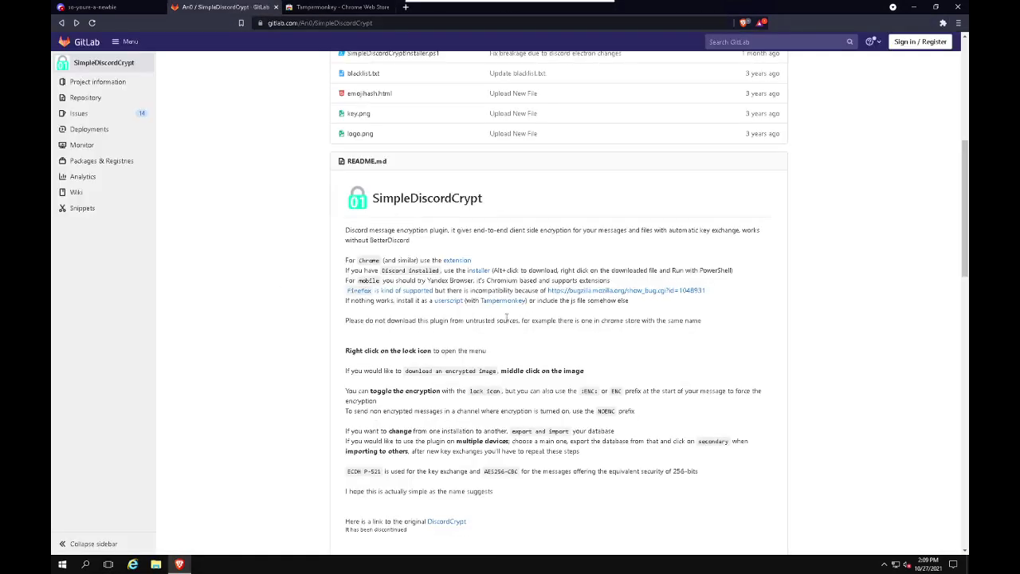
pyautogui.rightClick(444, 303)
pyautogui.click(457, 306)
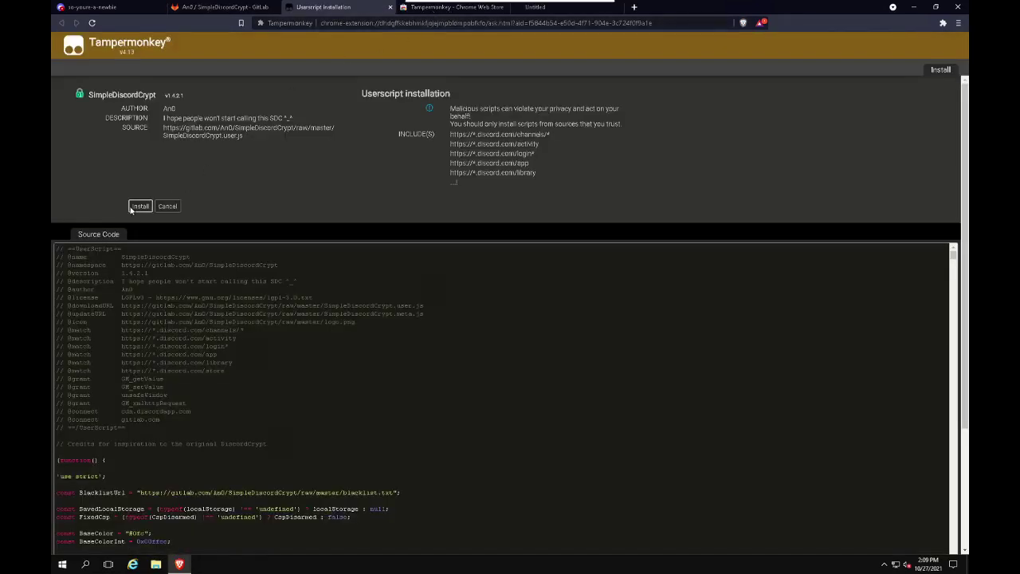
pyautogui.click(140, 206)
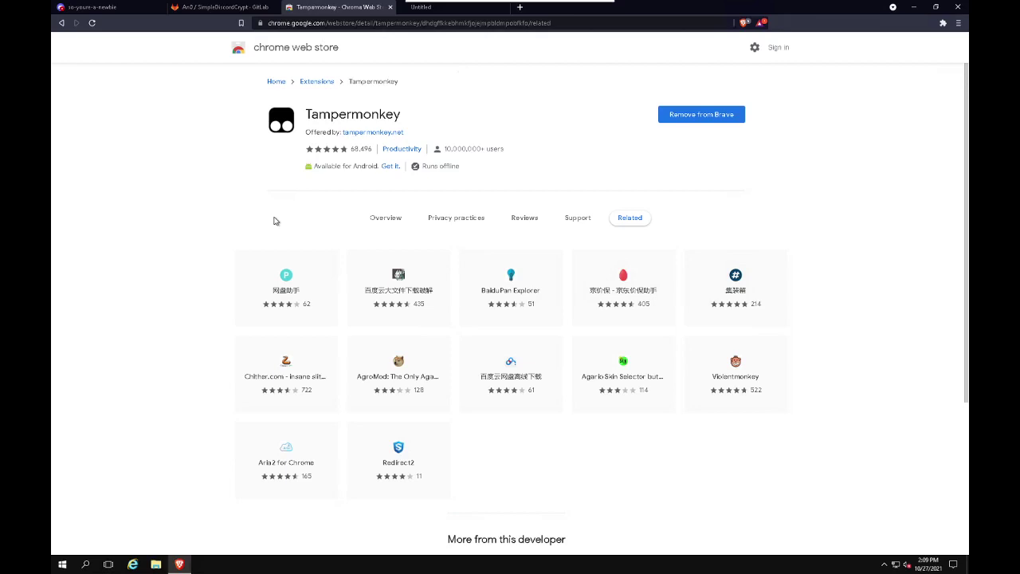
pyautogui.click(96, 7)
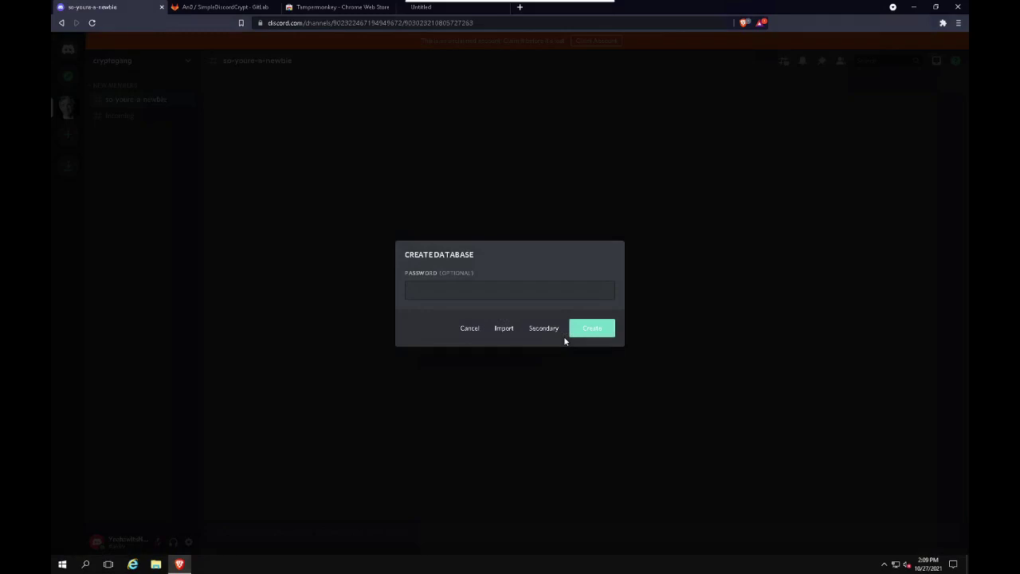
# Enter a password in the Create Database dialog's password field
pyautogui.click(535, 288)
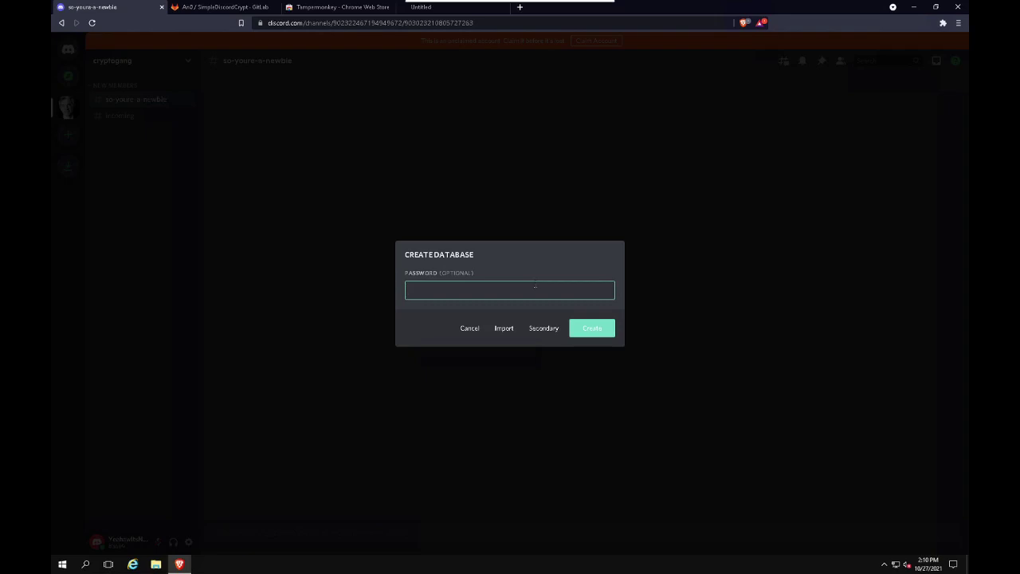
pyautogui.write('password')
# Create the database, accept the offered key exchange and enable encryption with the channel's lock icon
pyautogui.click(608, 331)
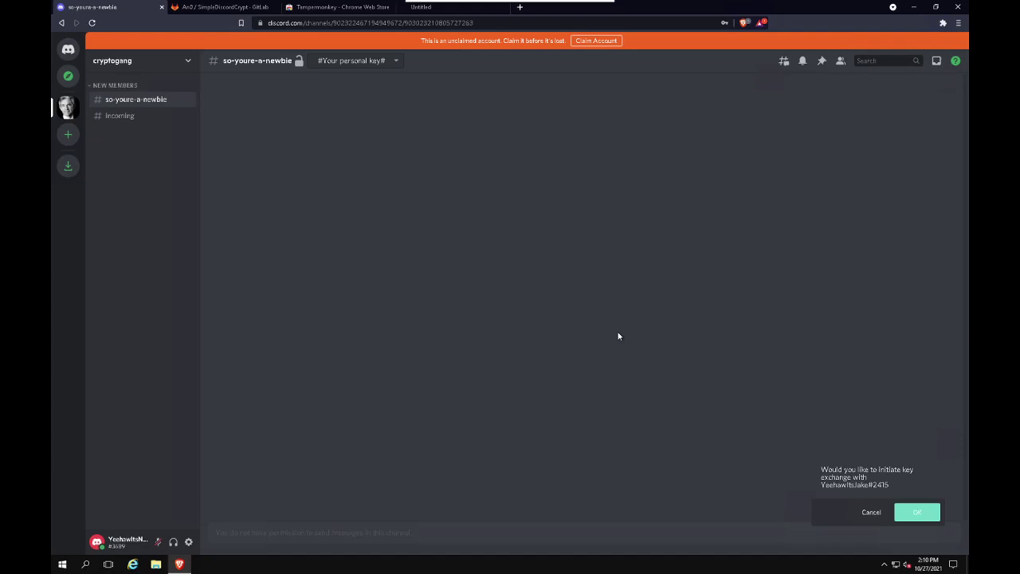
pyautogui.click(917, 513)
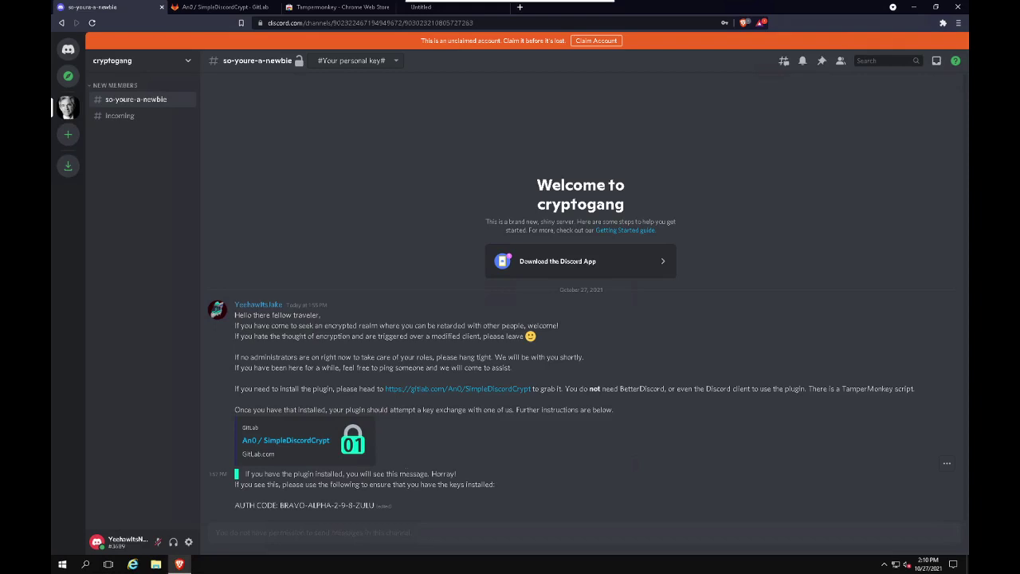
pyautogui.click(297, 62)
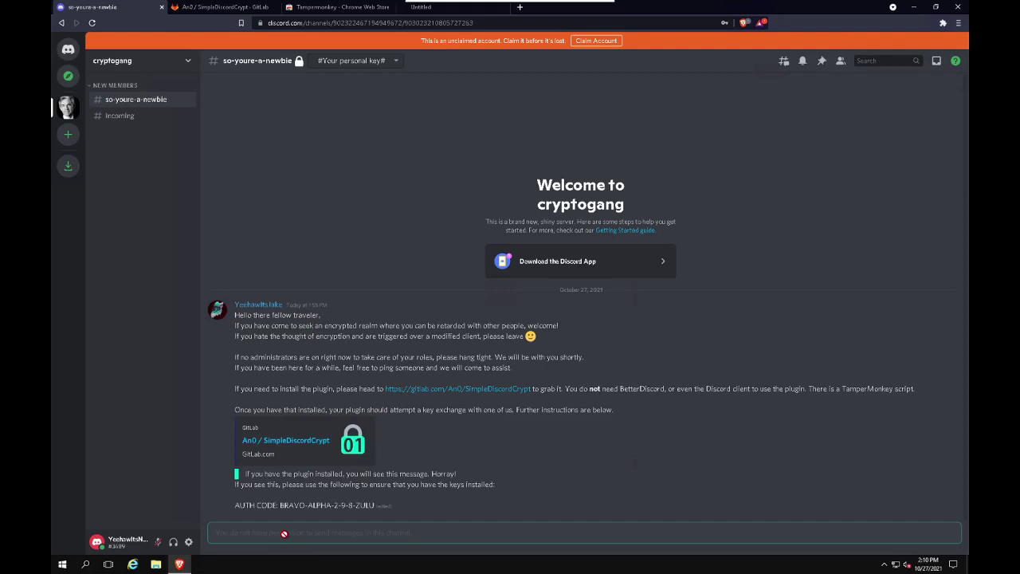
pyautogui.click(375, 62)
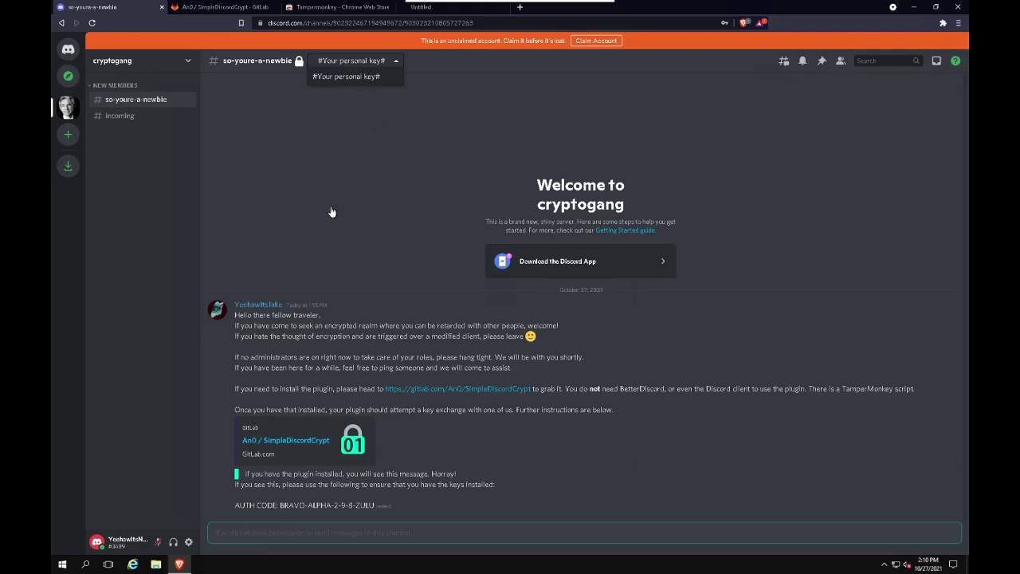
pyautogui.click(299, 63)
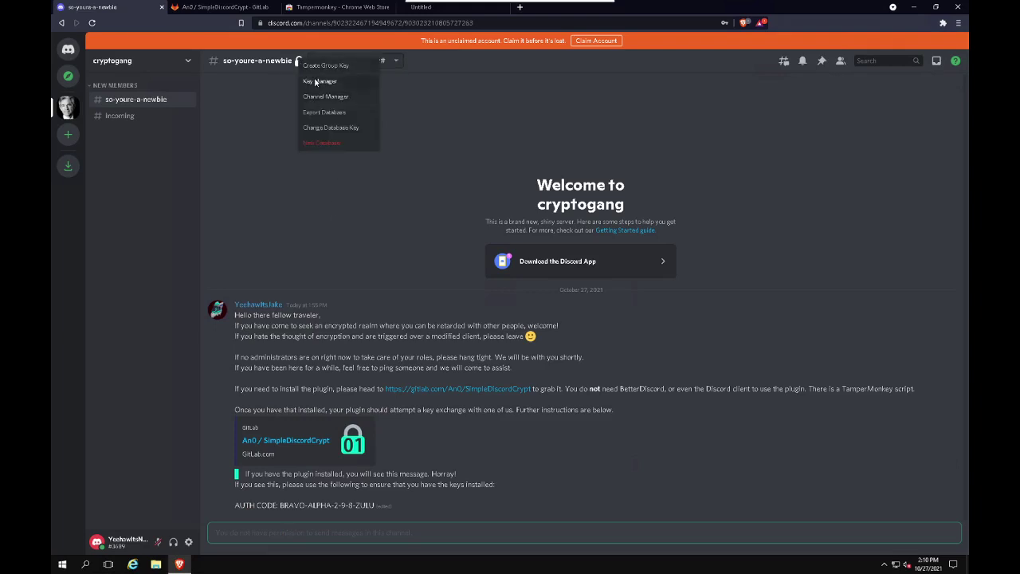
pyautogui.click(319, 82)
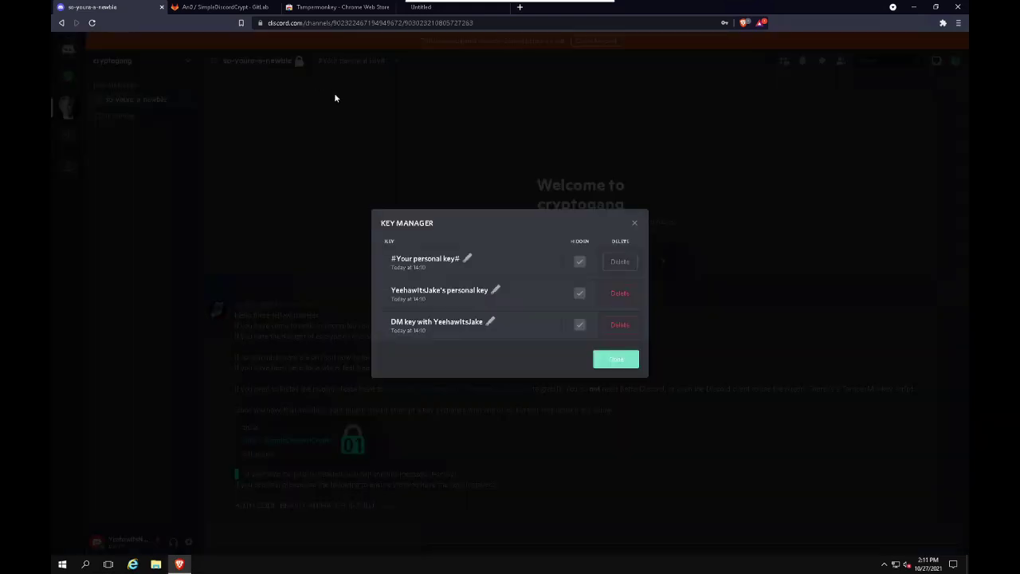
pyautogui.click(622, 366)
pyautogui.click(300, 62)
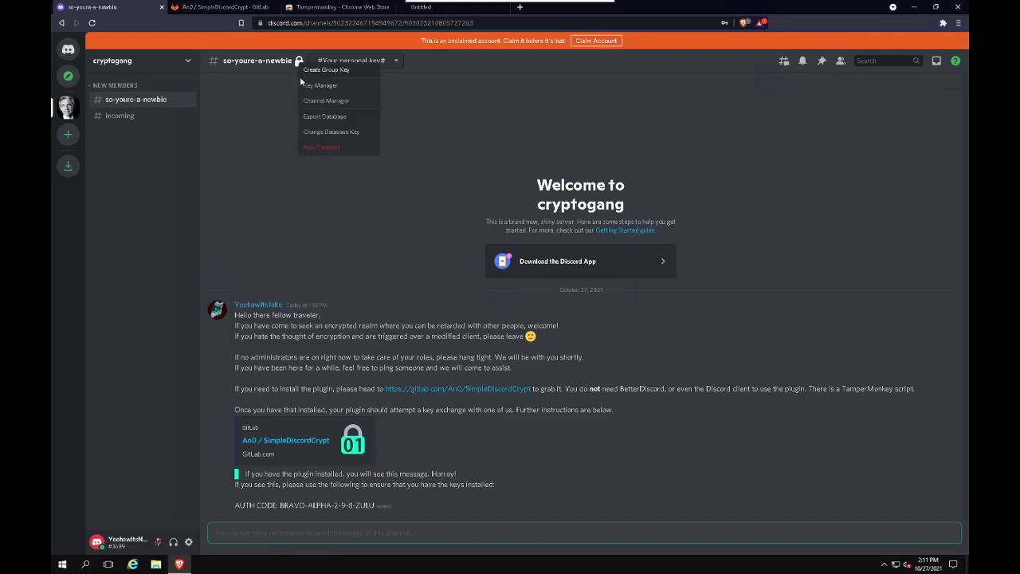
pyautogui.click(328, 101)
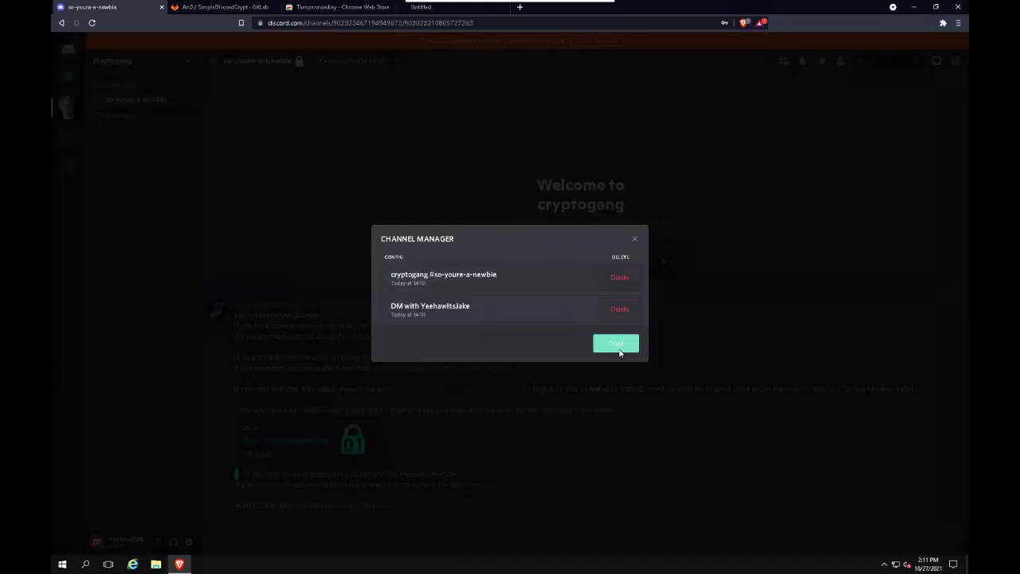
pyautogui.click(335, 237)
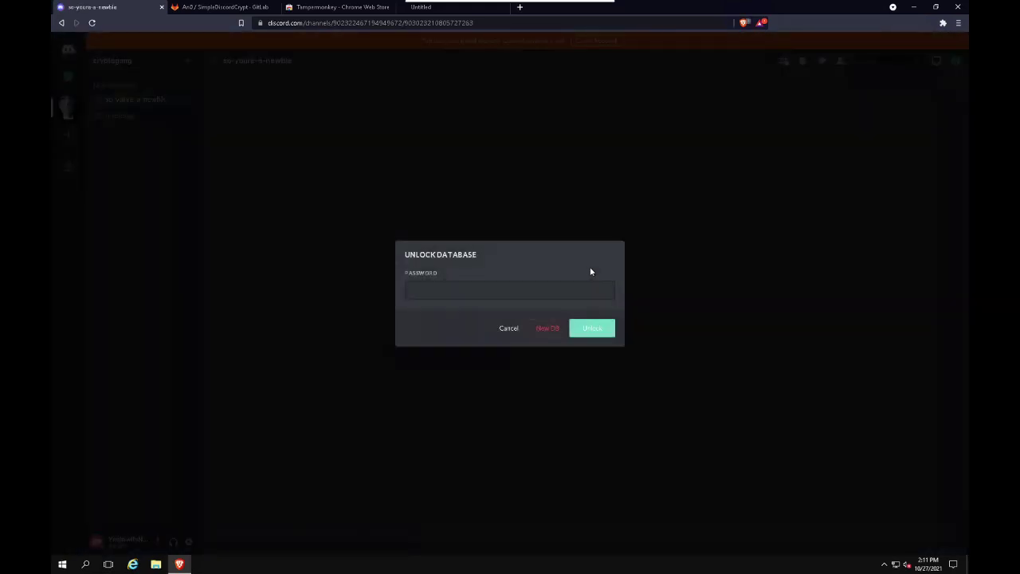
# Enter the database password in the Unlock Database dialog and unlock it
pyautogui.click(576, 292)
pyautogui.write('•••••••')
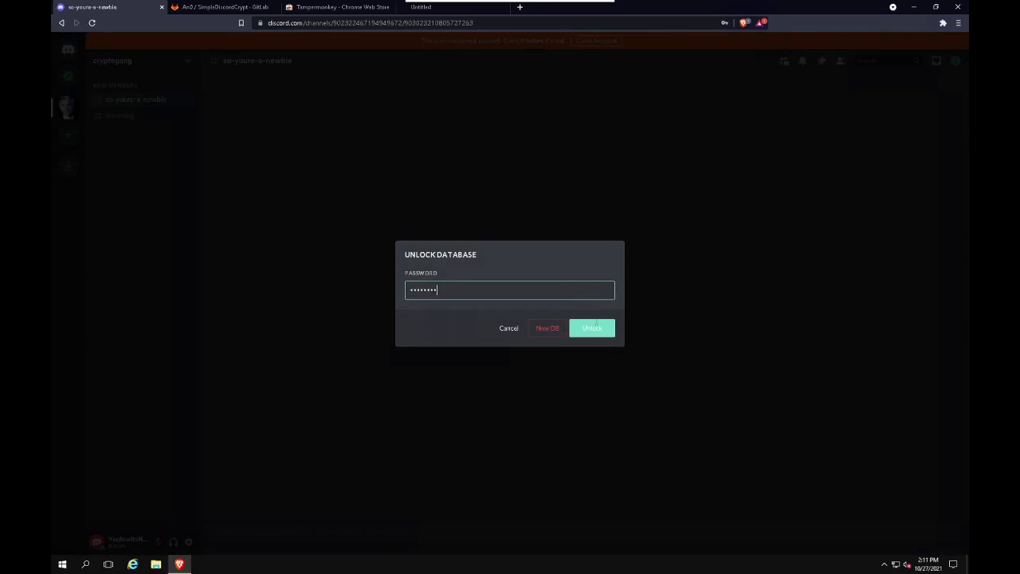
pyautogui.click(608, 336)
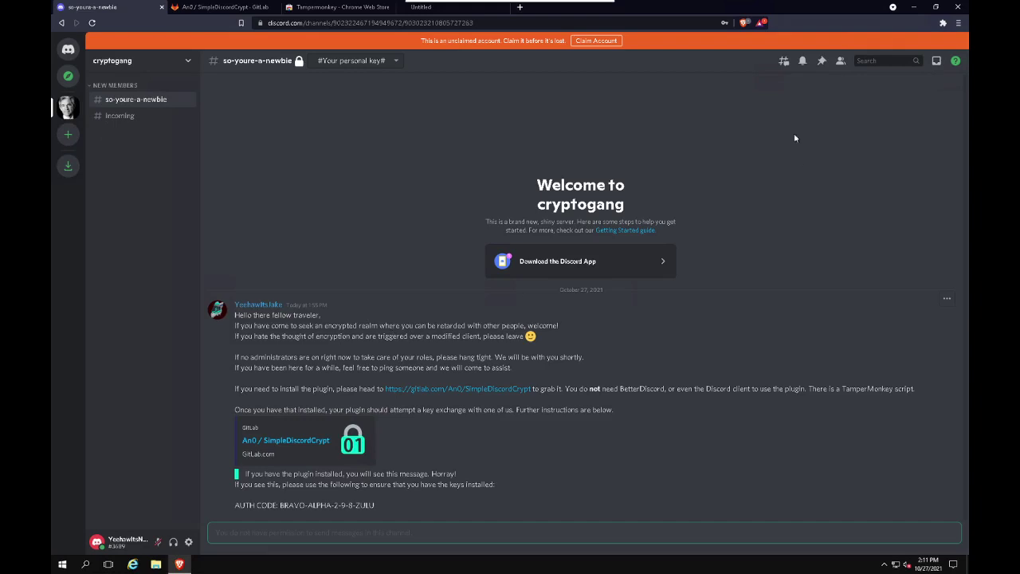
# Disable Tampermonkey from the Extensions menu and reload the Discord page
pyautogui.click(943, 23)
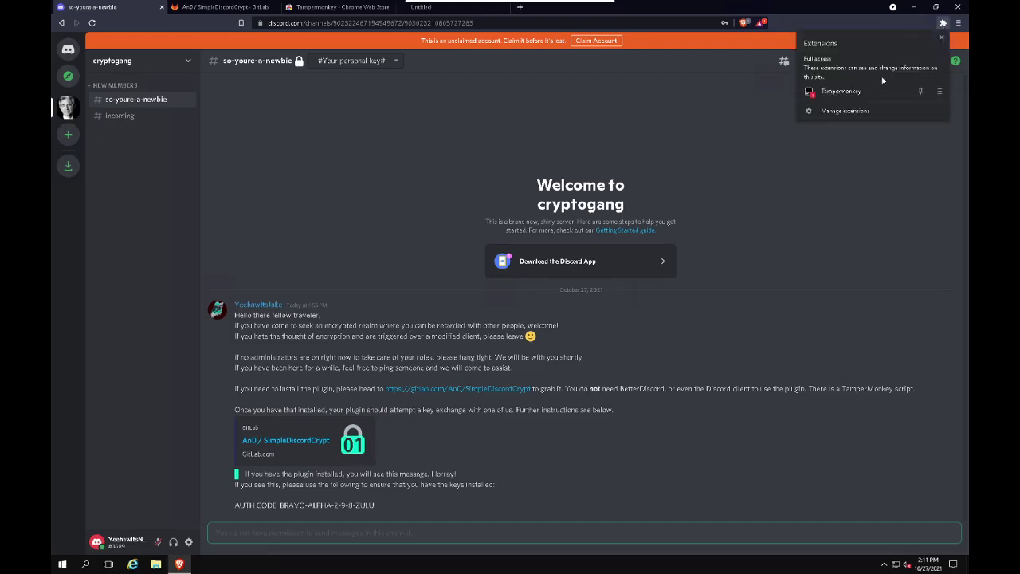
pyautogui.click(841, 91)
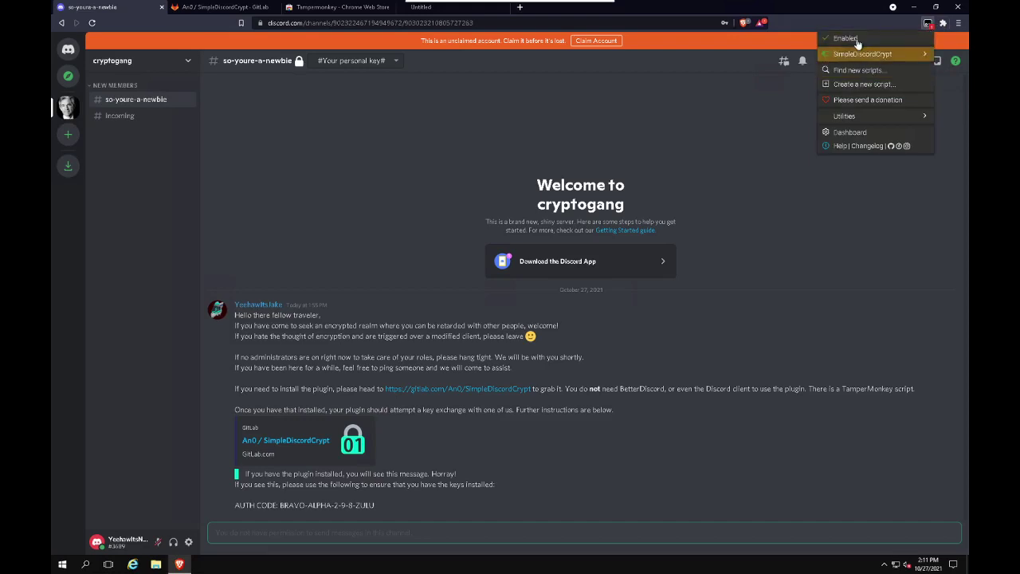
pyautogui.click(326, 144)
pyautogui.click(92, 22)
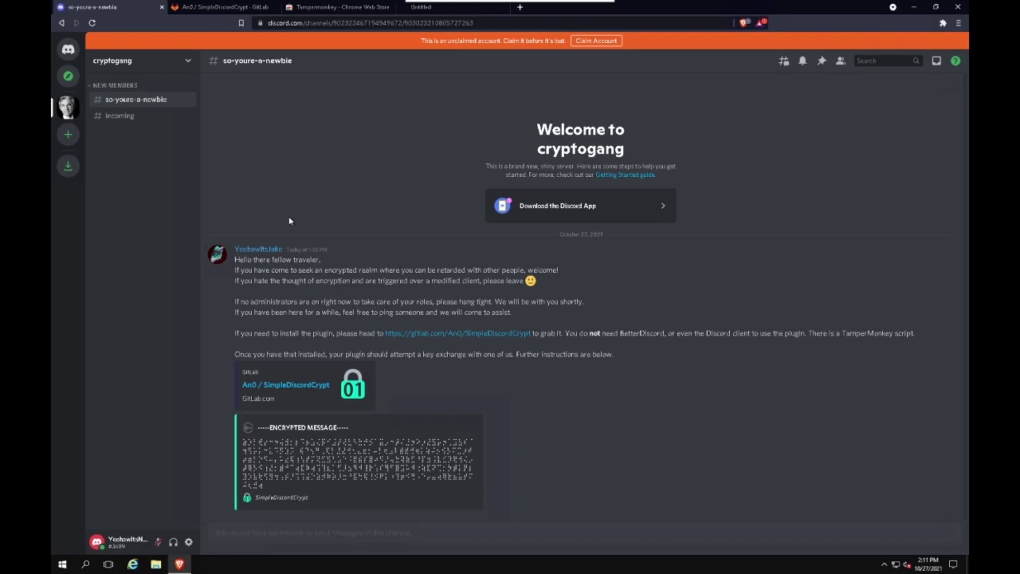
pyautogui.click(68, 49)
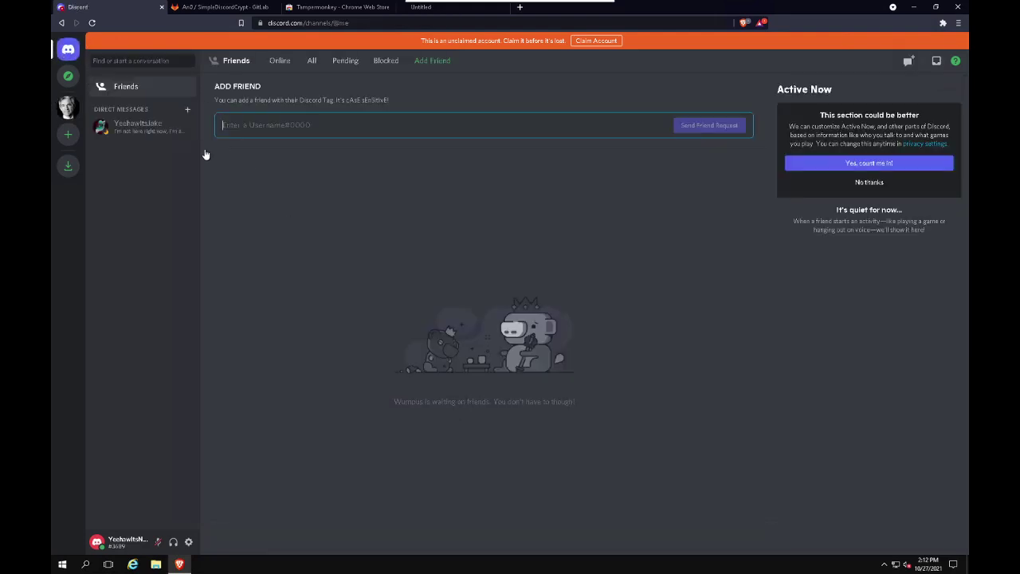
pyautogui.click(145, 128)
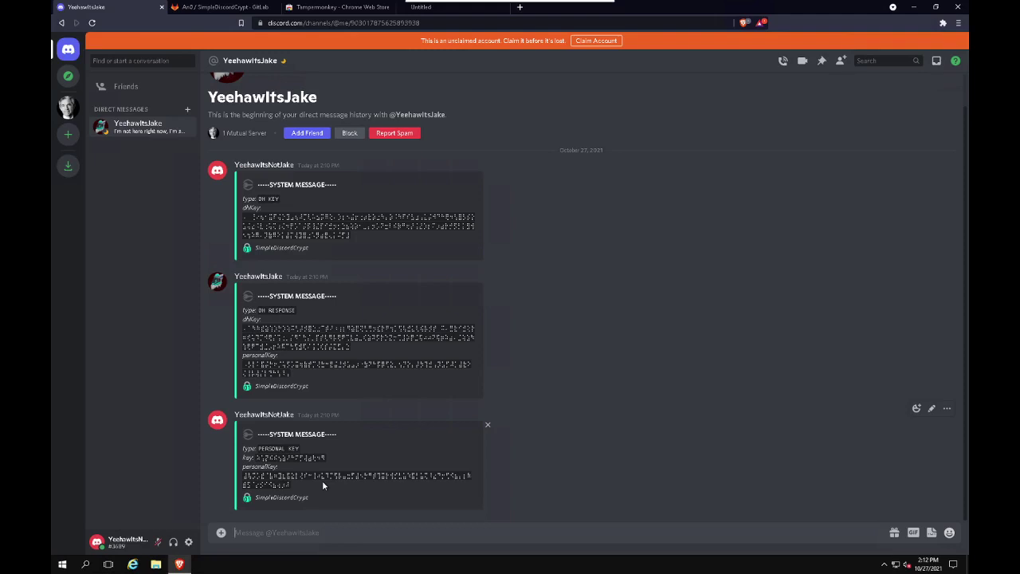
pyautogui.click(67, 107)
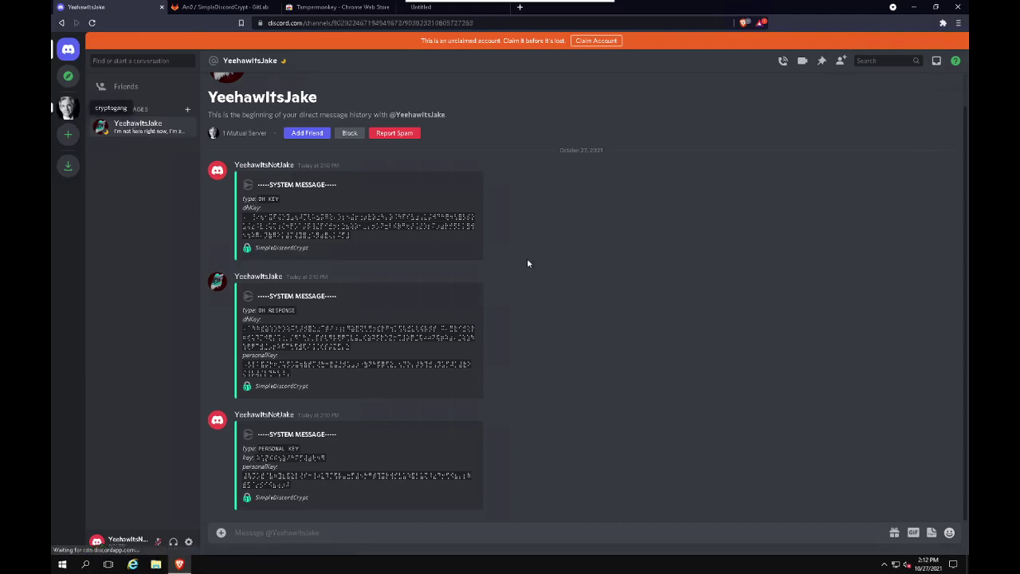